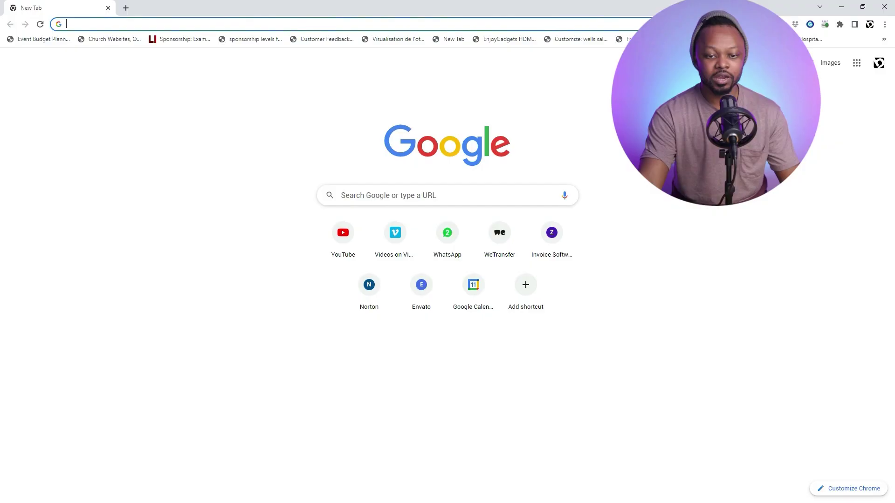
type("o")
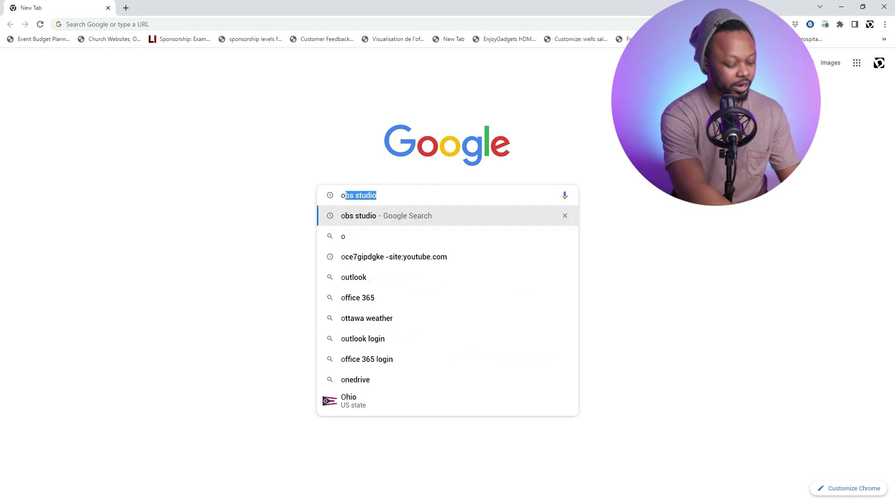
type("bs")
Run the Google search for 'obs studio' to show its results.
key("Right")
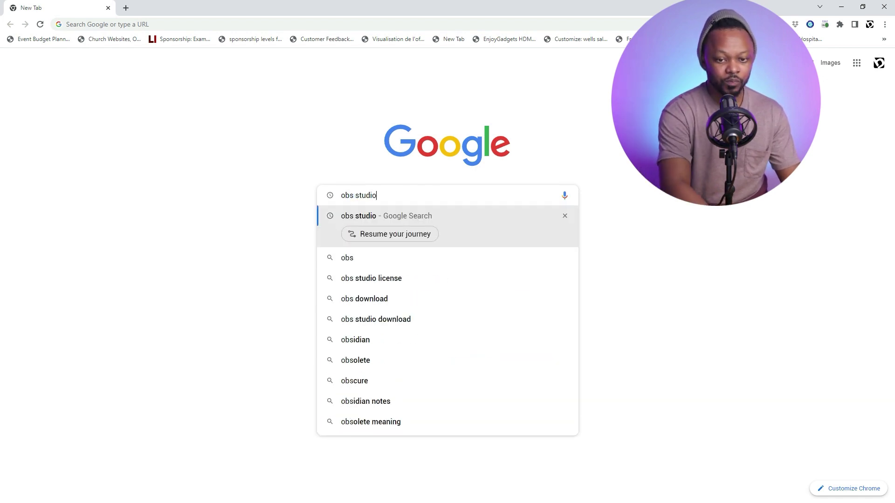
key("Return")
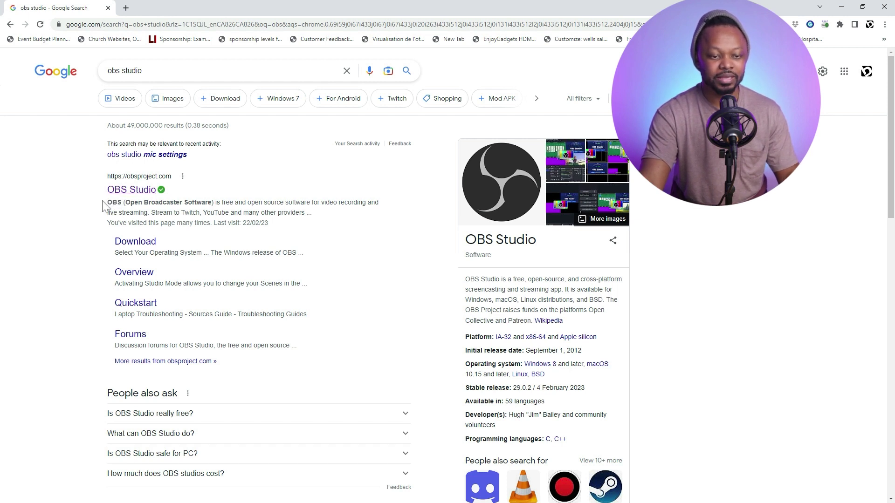
Open obsproject.com and download the OBS Studio 29.0.2 Windows installer.
left_click(130, 191)
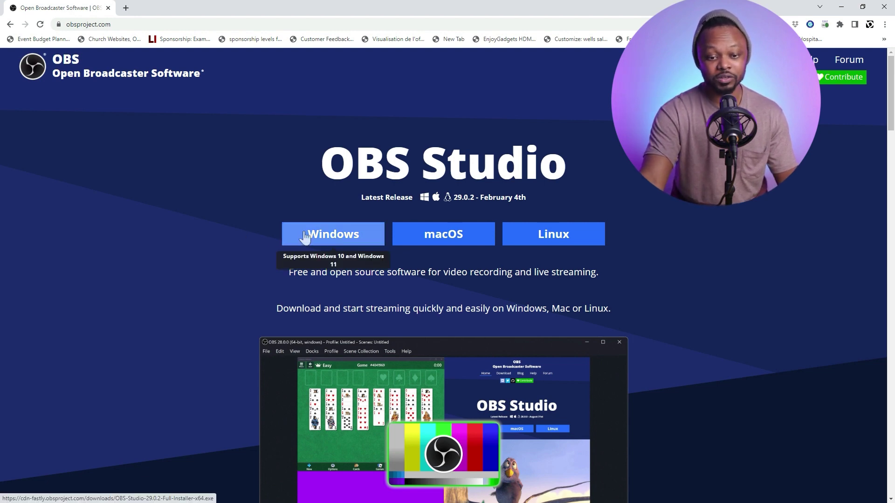
left_click(318, 240)
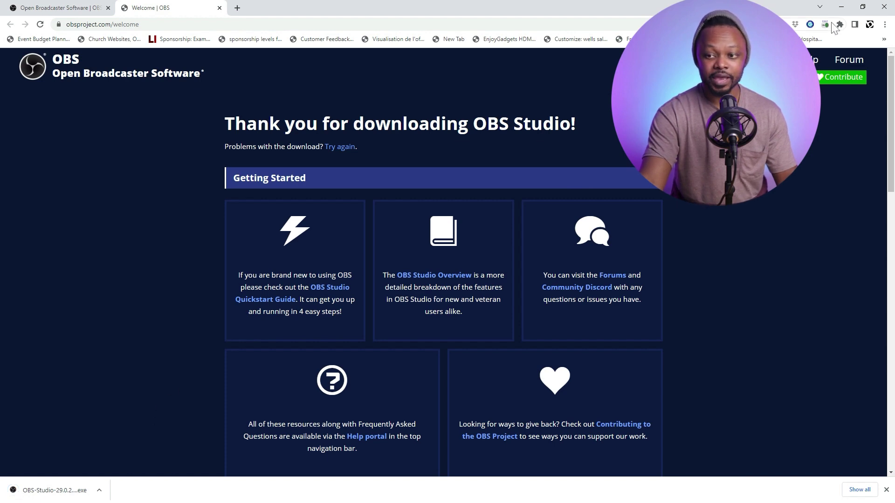
Launch the downloaded OBS Studio 29.0.2 installer from Chrome's download bar.
left_click(862, 7)
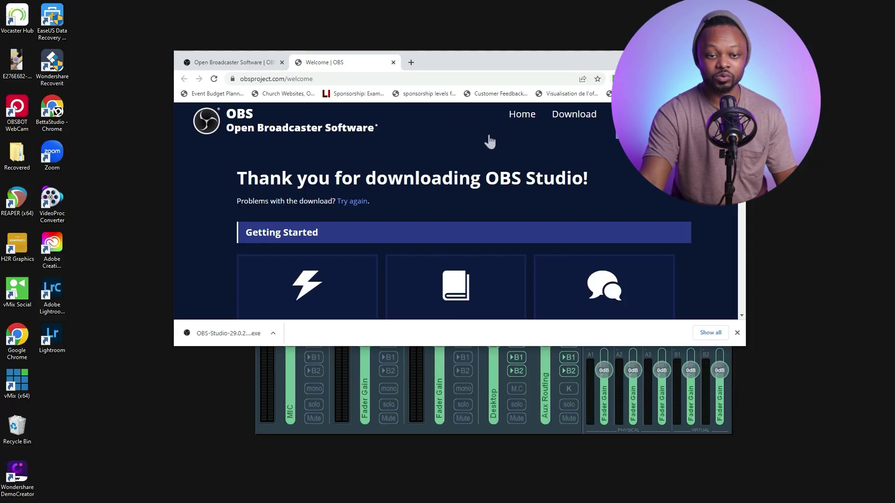
left_click(274, 333)
left_click(290, 346)
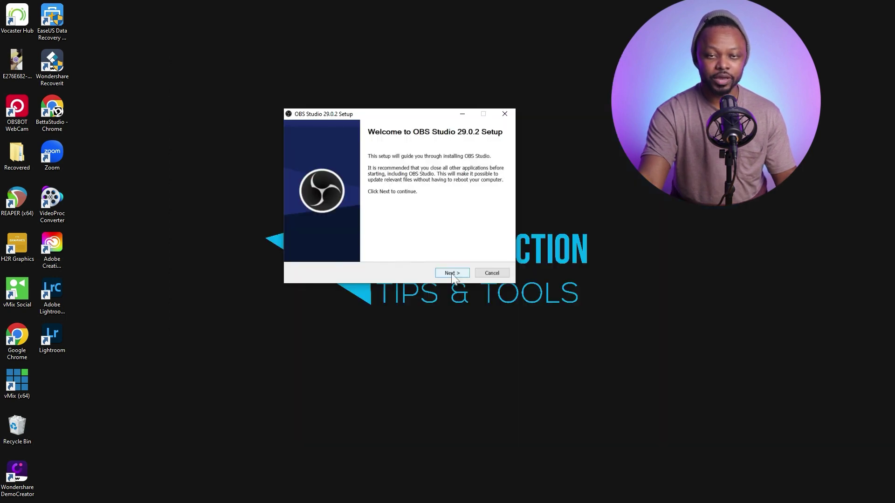
Accept the license and start installing OBS Studio into the default folder.
left_click(453, 274)
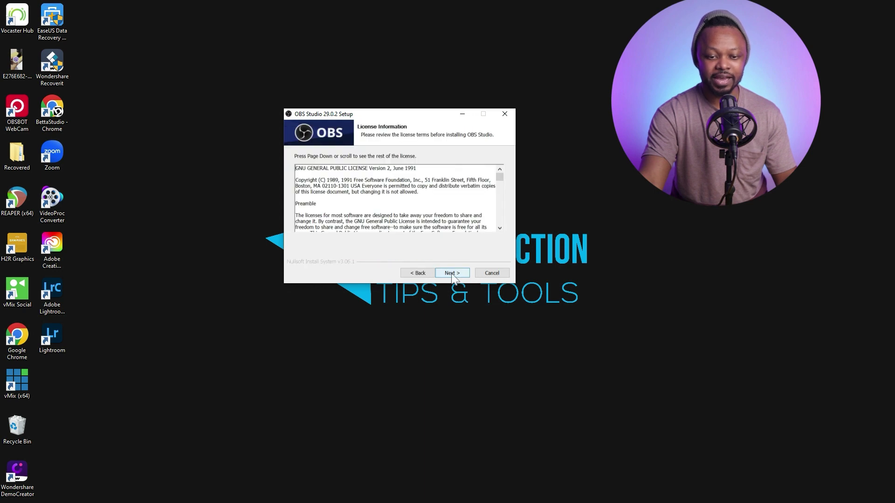
left_click(453, 274)
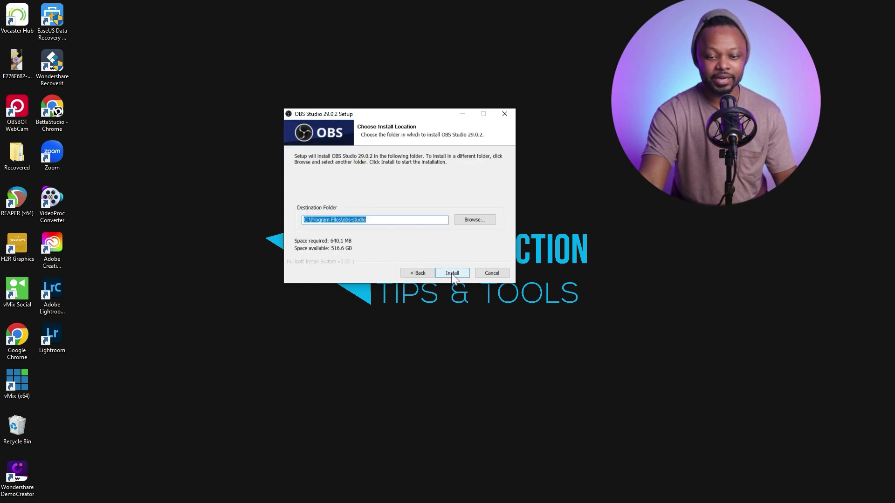
left_click(453, 274)
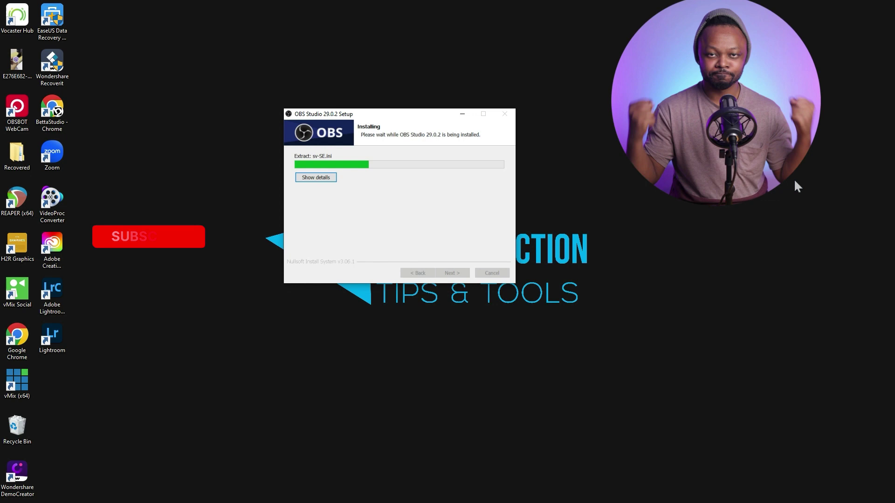